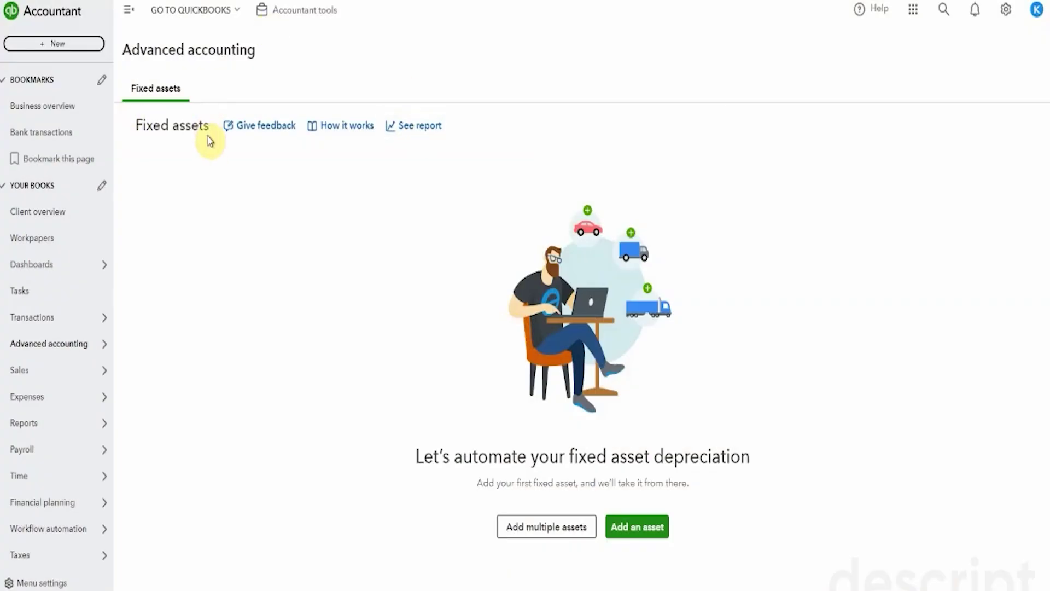
Step: Start a new fixed asset named 'F150 truck'
mouse_move(85, 332)
mouse_move(76, 350)
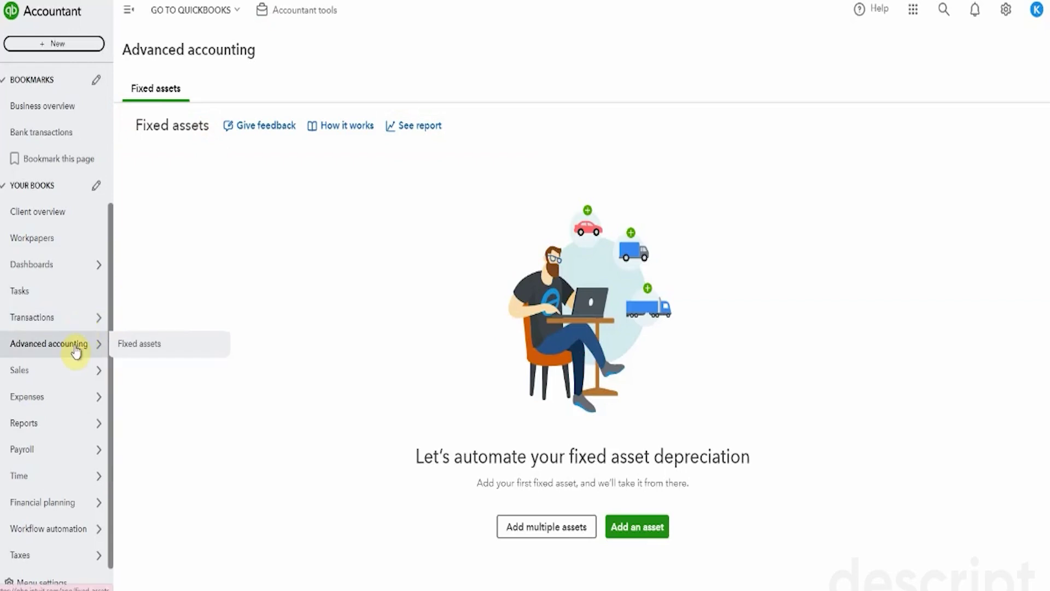
left_click(635, 528)
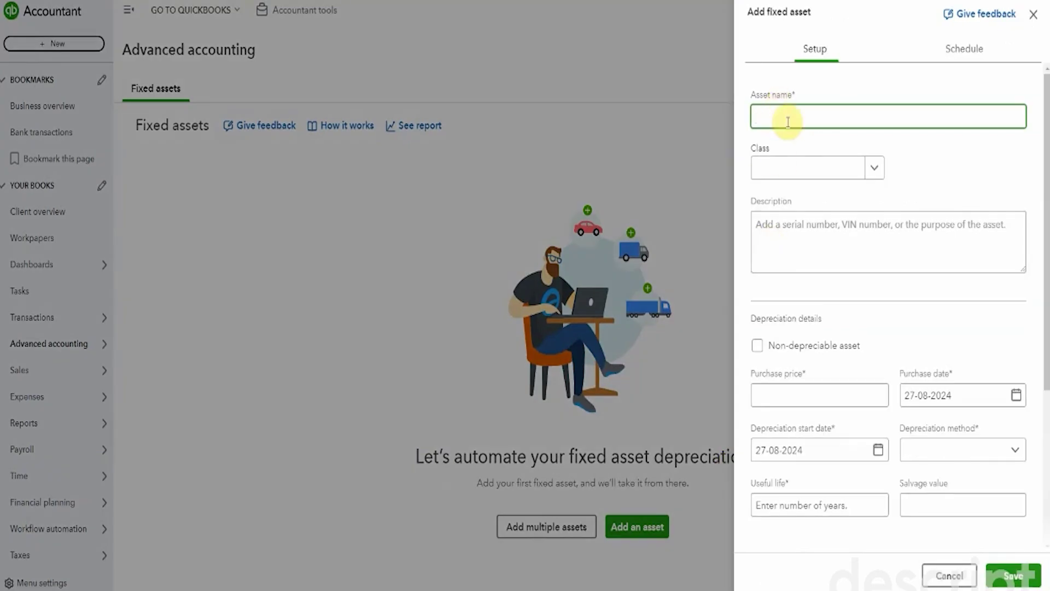
type("F150 truck")
key("Tab")
Step: Give the asset a placeholder description and a 45000 purchase price
left_click(802, 231)
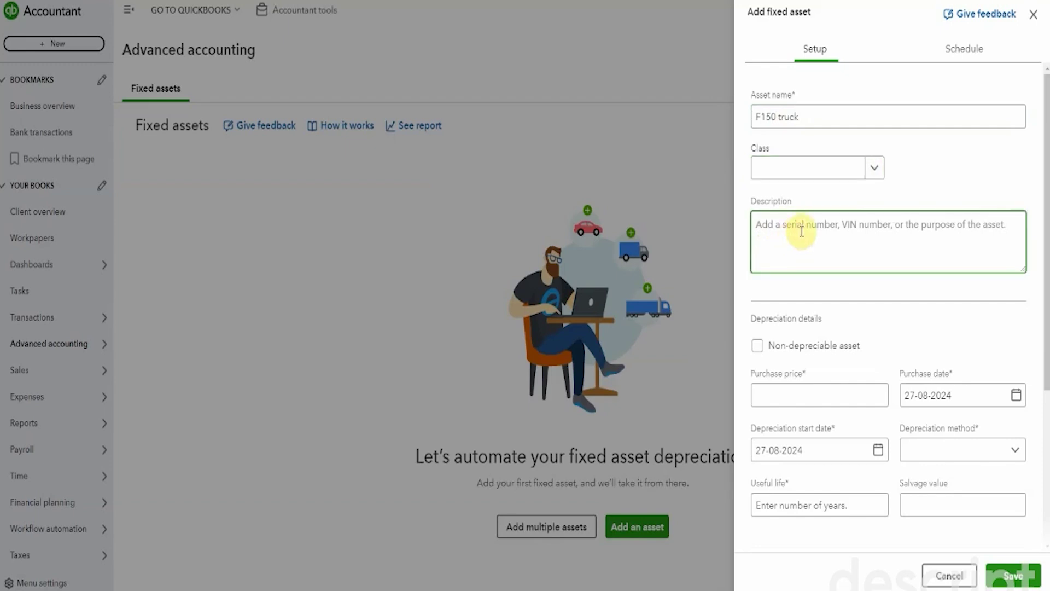
type("asdkjgosdhgngo;asdihg")
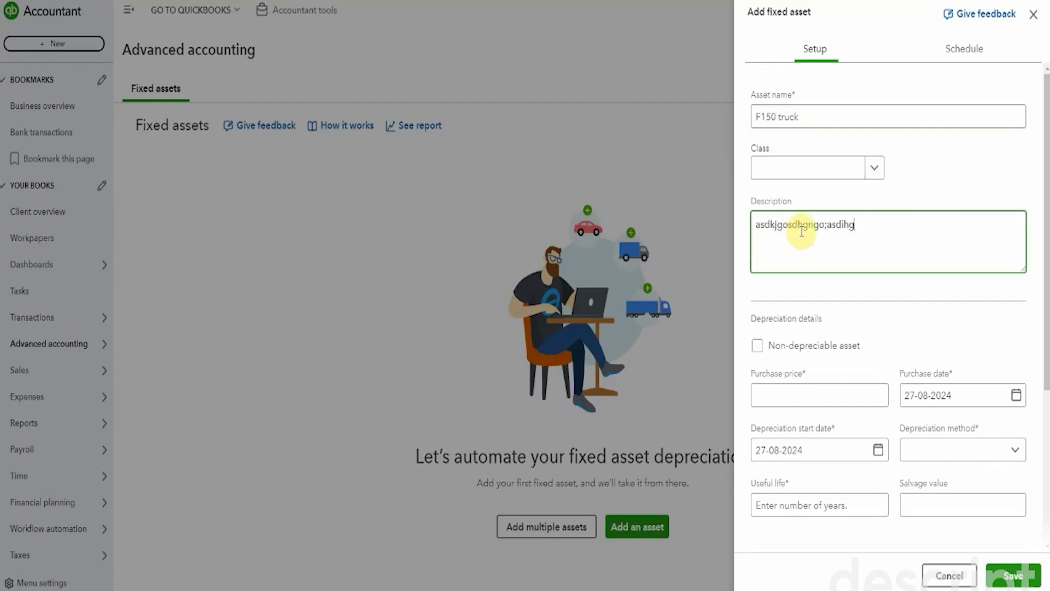
scroll(802, 241, "down", 3)
left_click(828, 255)
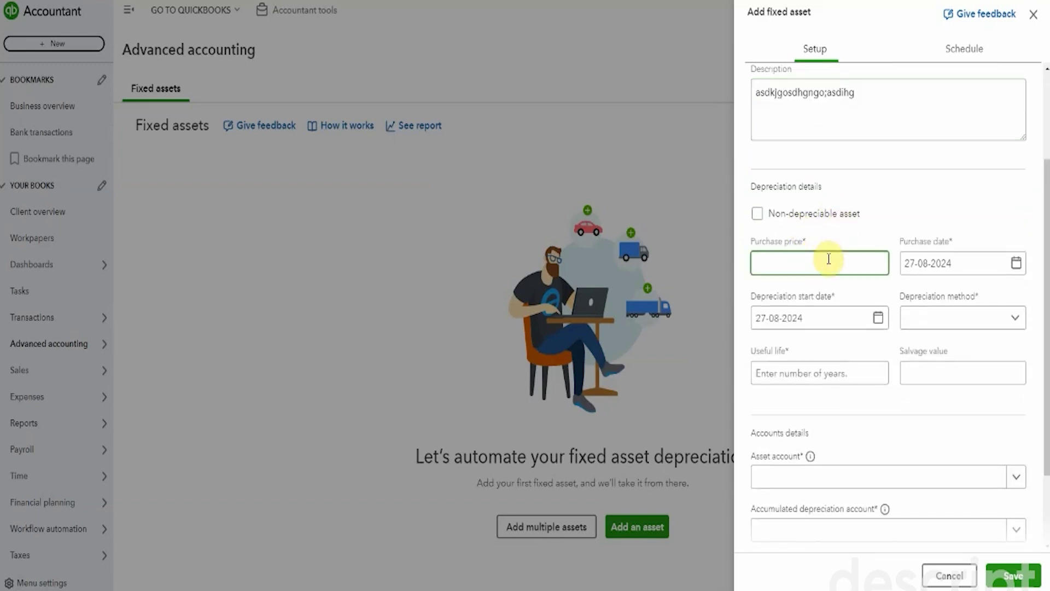
type("45000")
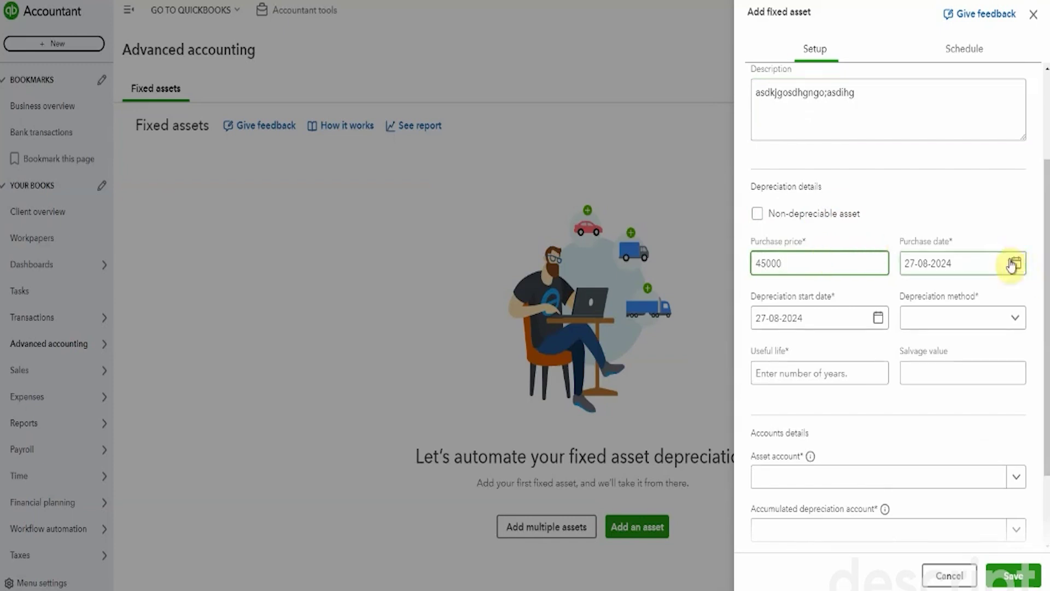
Step: Choose Straight Line depreciation with a 4-year useful life and $5,000 salvage value
left_click(1015, 316)
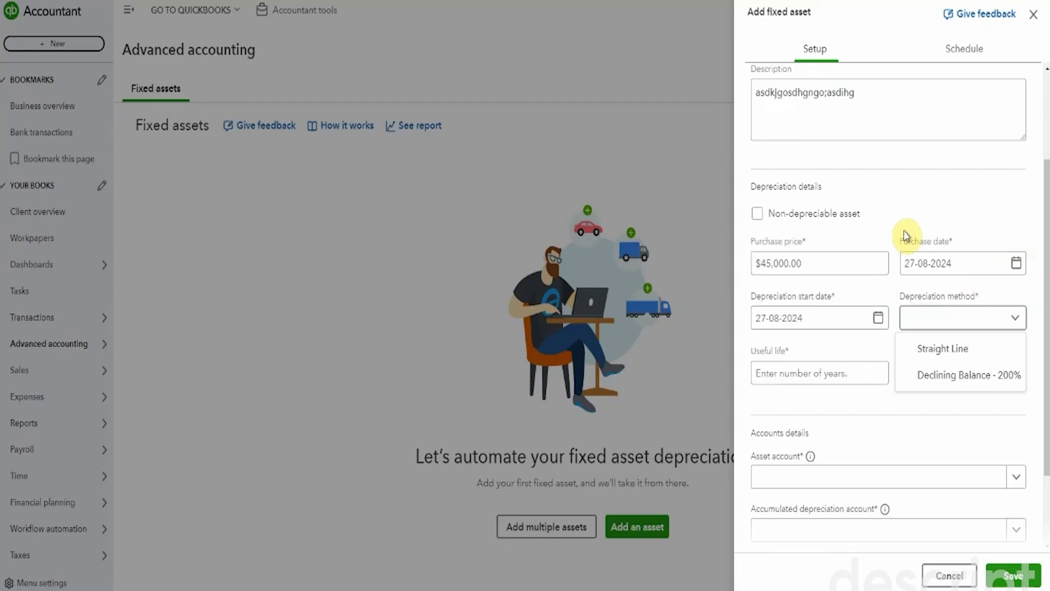
left_click(923, 348)
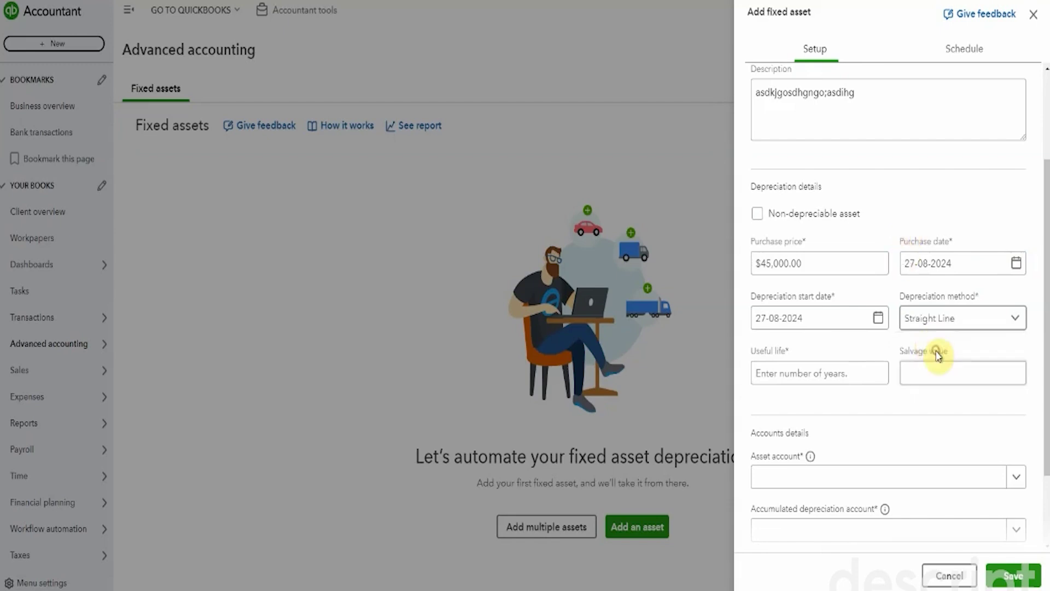
left_click(845, 379)
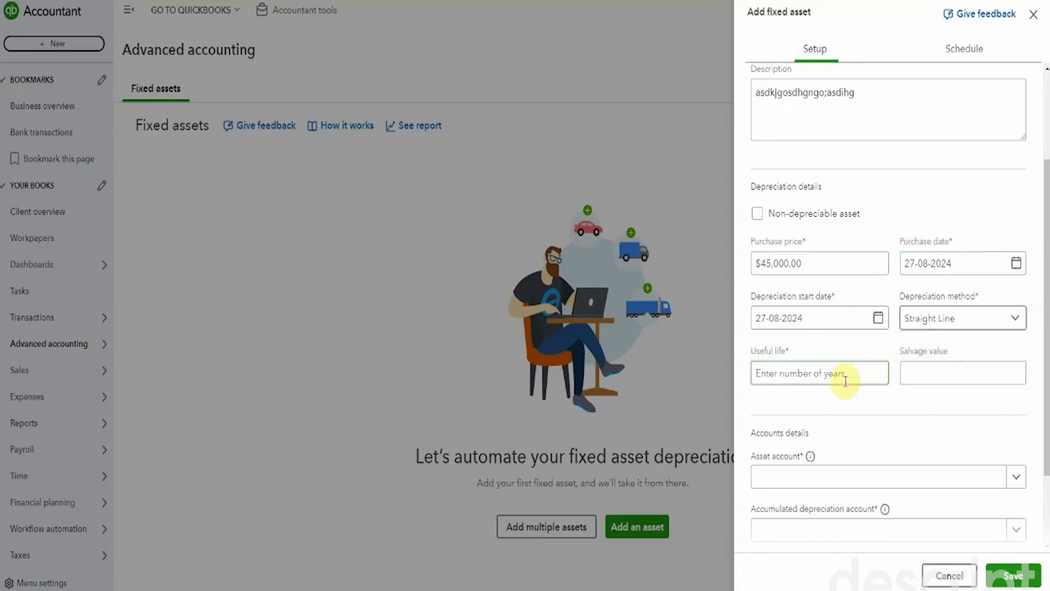
left_click(848, 373)
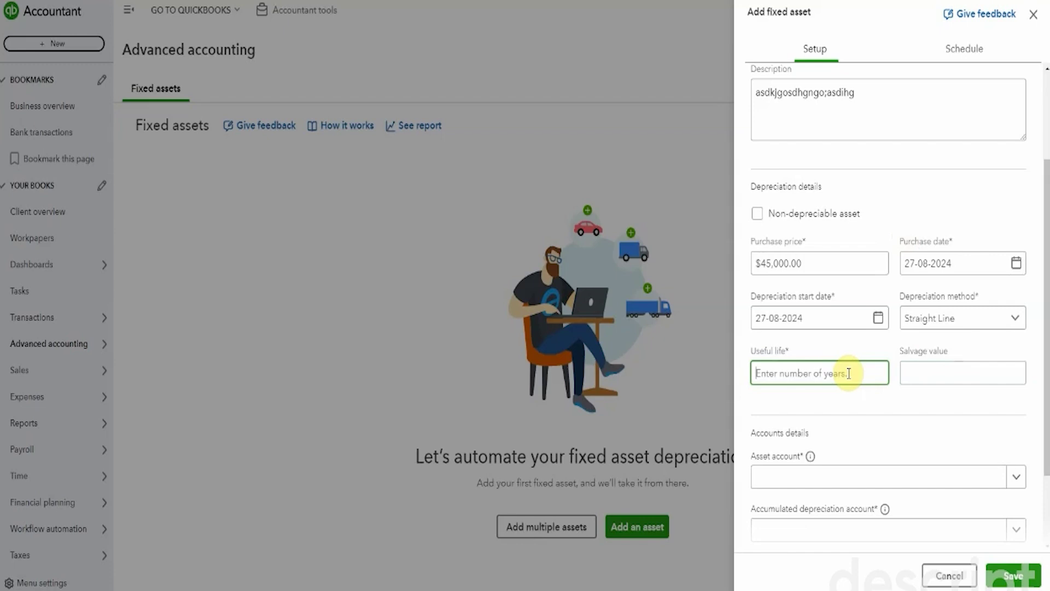
type("4")
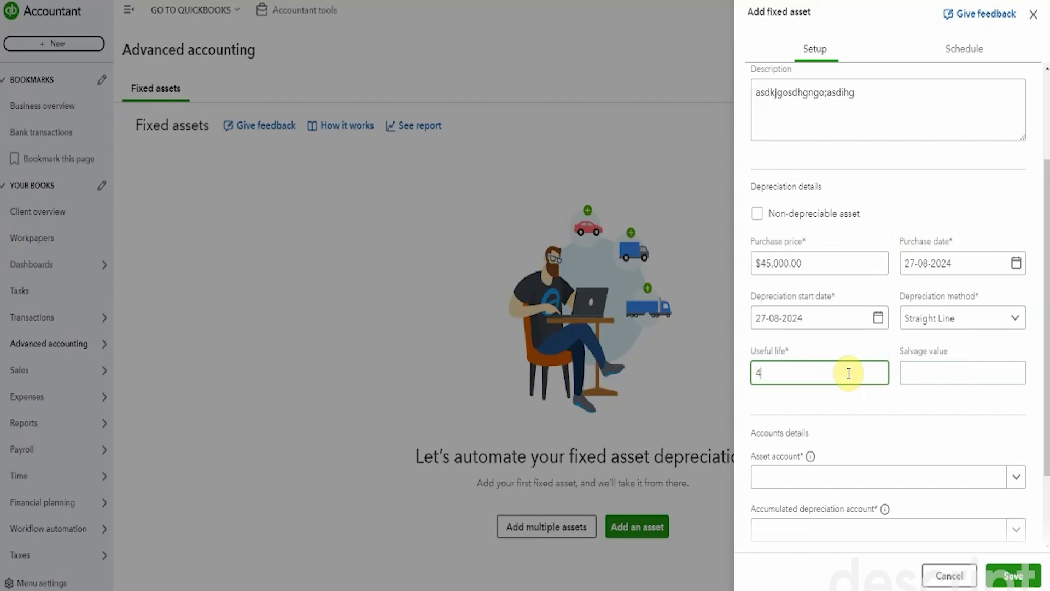
left_click(920, 373)
type("500")
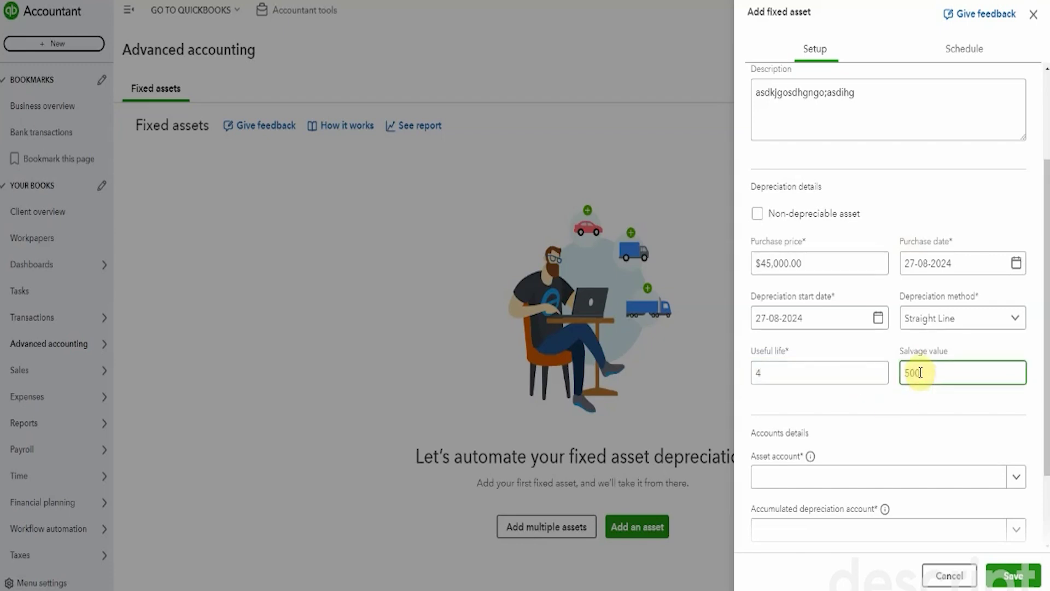
key("Tab")
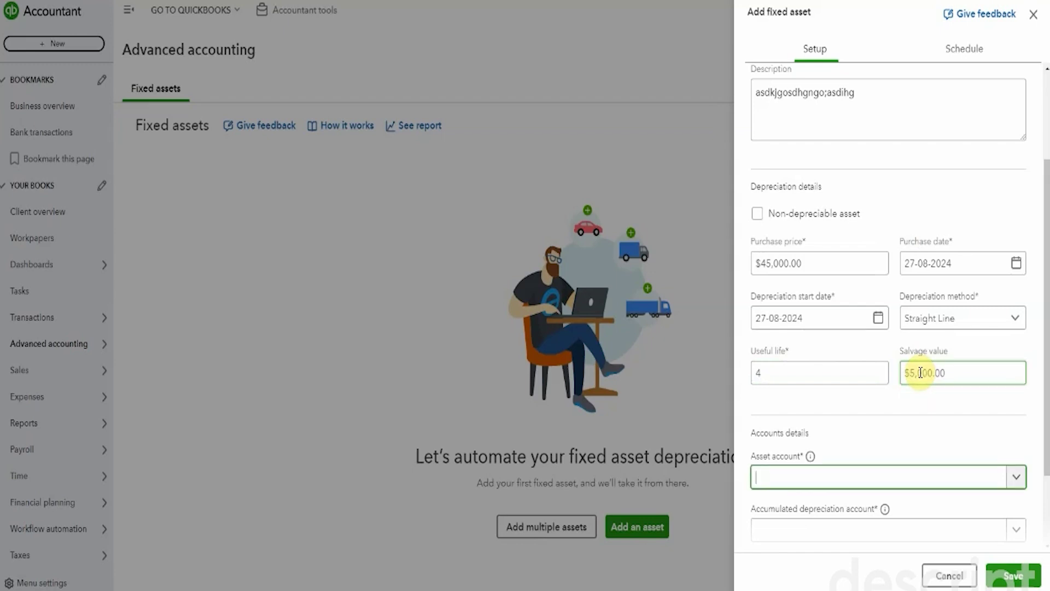
scroll(883, 233, "down", 2)
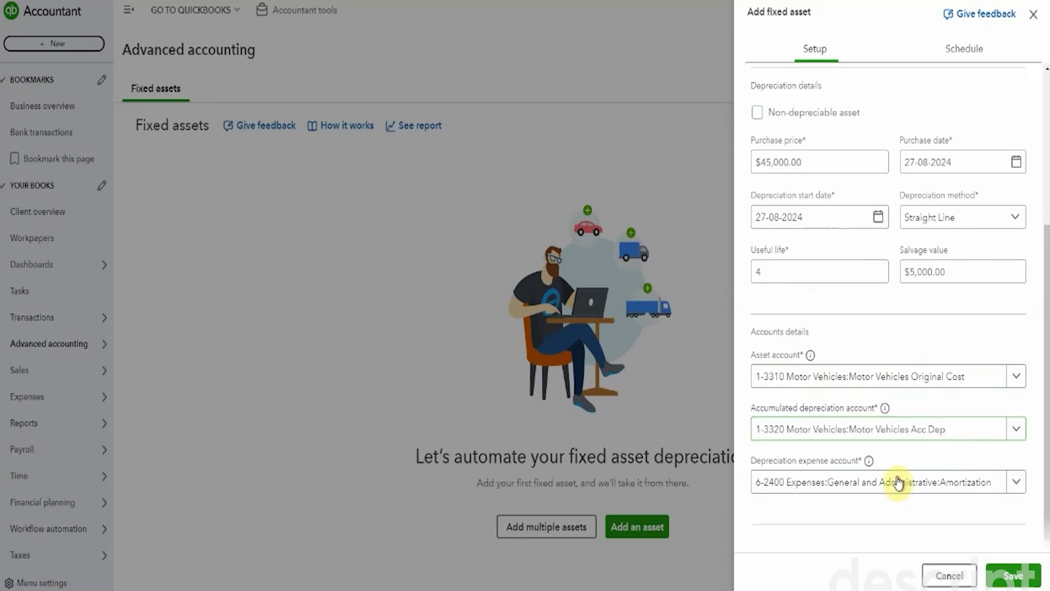
Step: Save the F150 truck with its Motor Vehicles and Amortization expense accounts assigned
left_click(1012, 578)
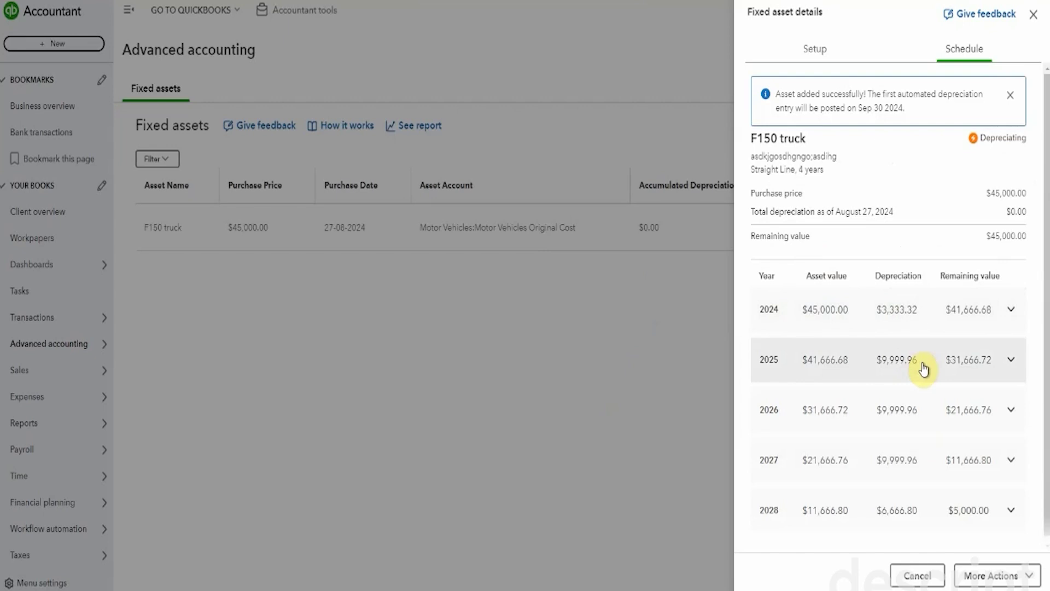
Step: Review the truck's yearly depreciation schedule through 2028 and show more asset actions
scroll(875, 426, "down", 1)
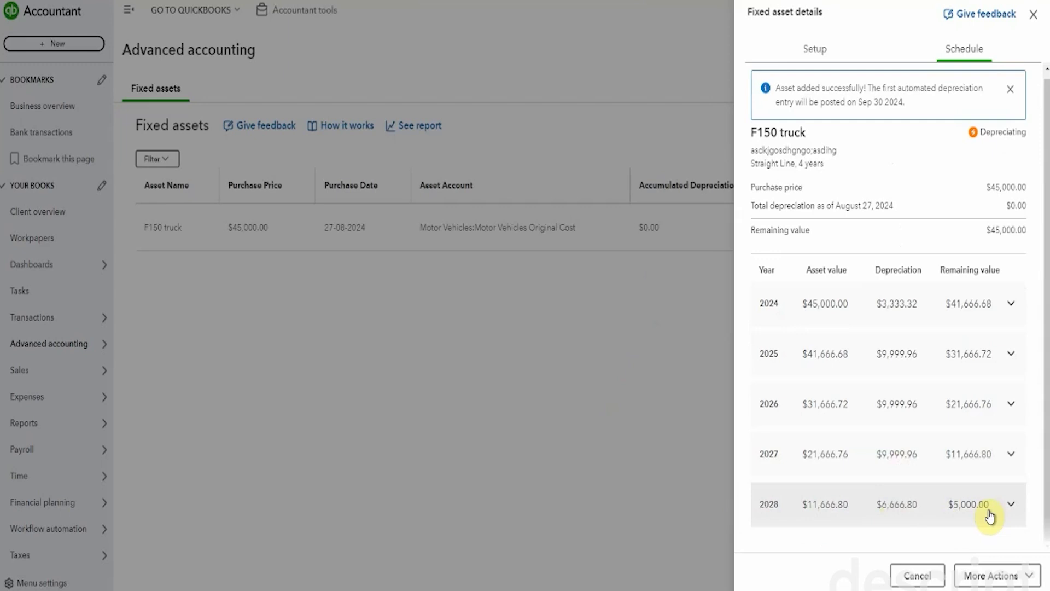
left_click(1028, 577)
Step: Start disposing the F150 truck dated 27-08-2028 with a 5000 selling price
left_click(983, 514)
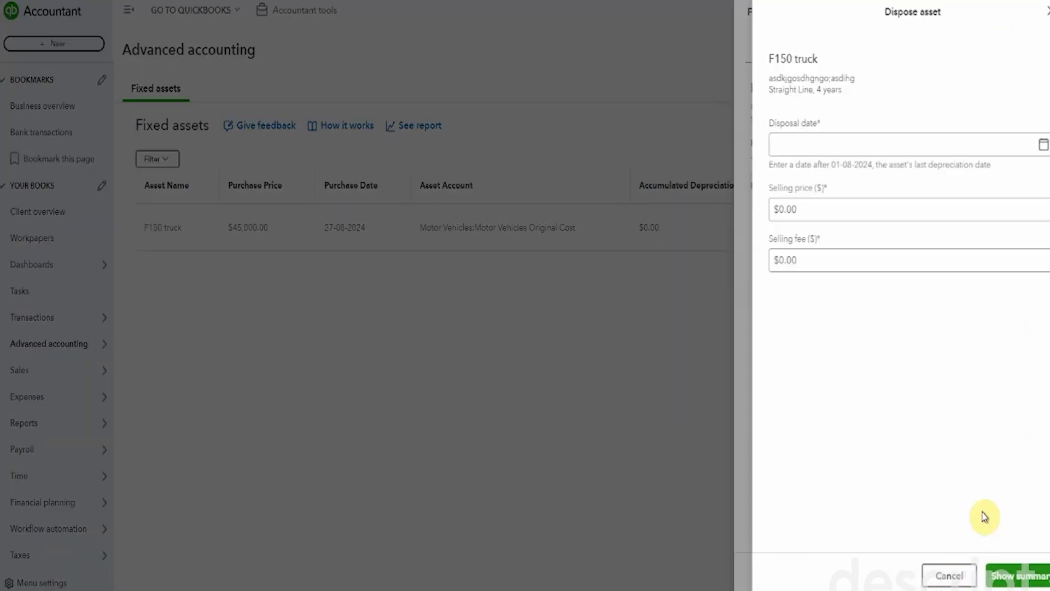
left_click(758, 141)
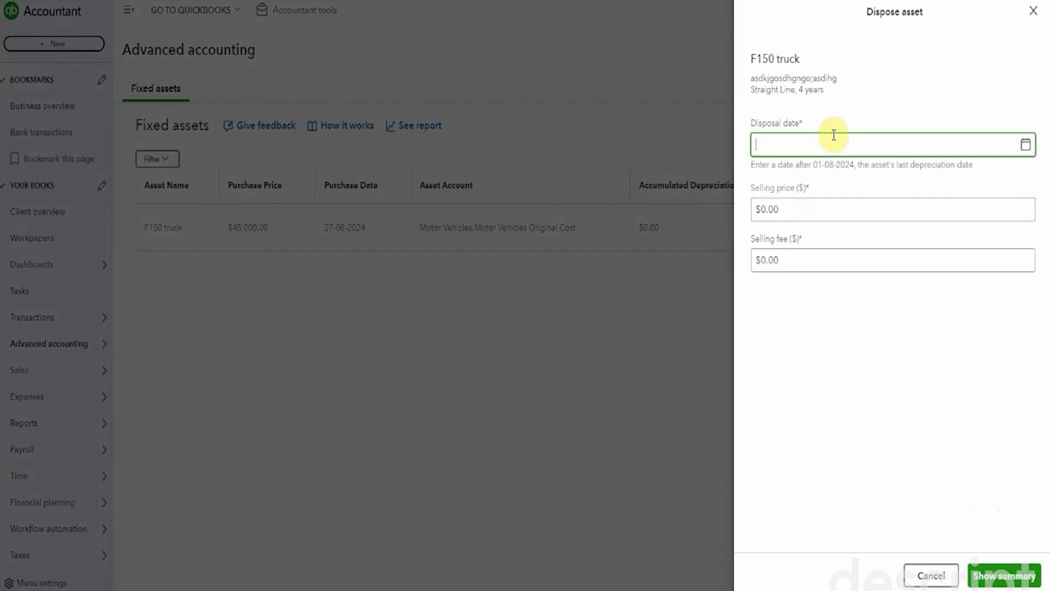
type("27-")
type("08-202")
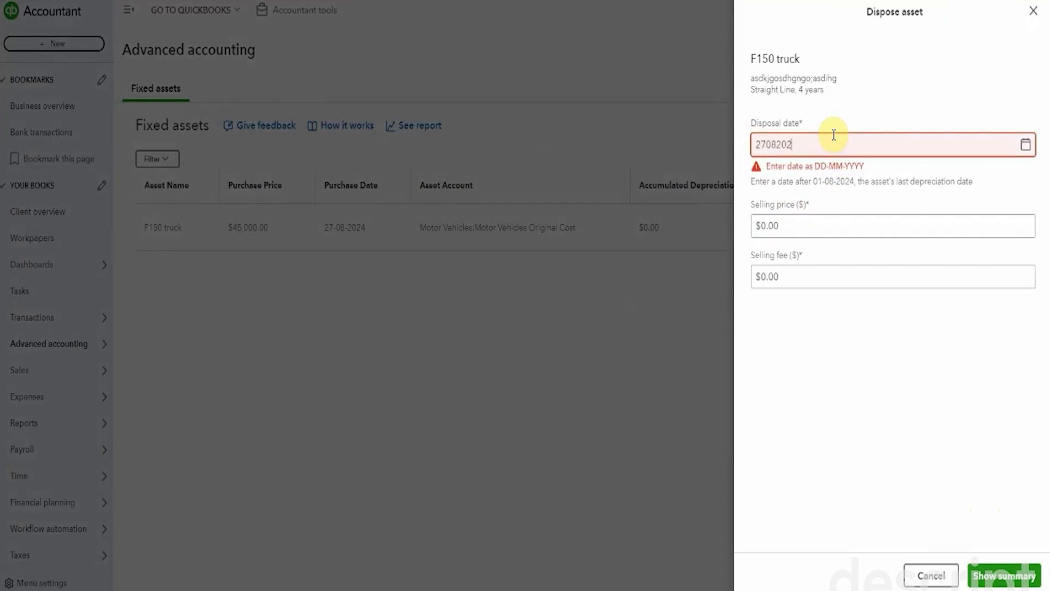
type("8")
key("Tab")
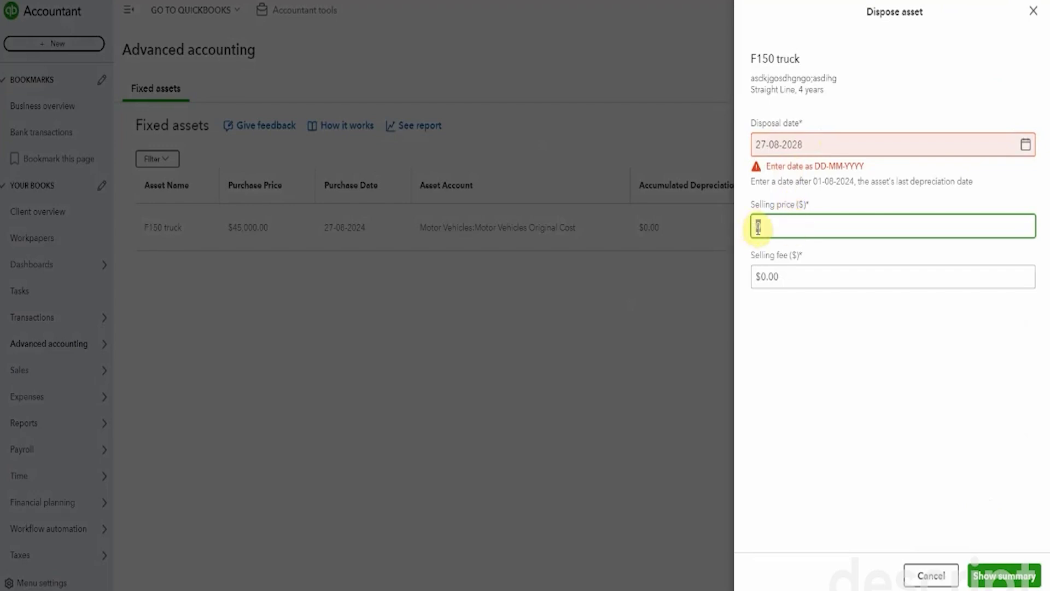
type("5000")
left_click(757, 273)
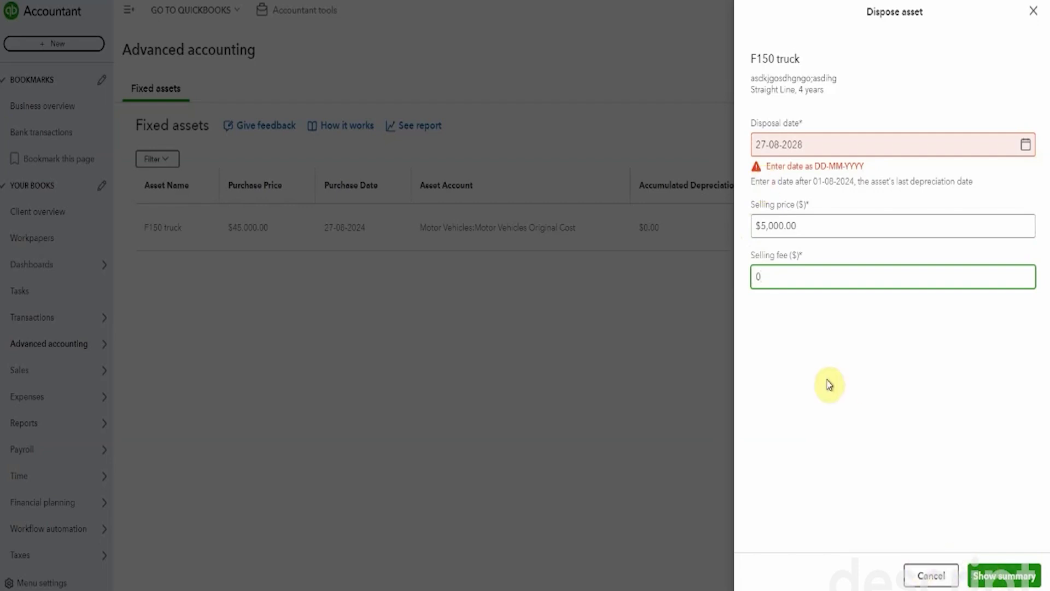
Step: Correct the disposal date to 27-08-2024 and preview the -$40,000.00 loss summary
left_click(822, 140)
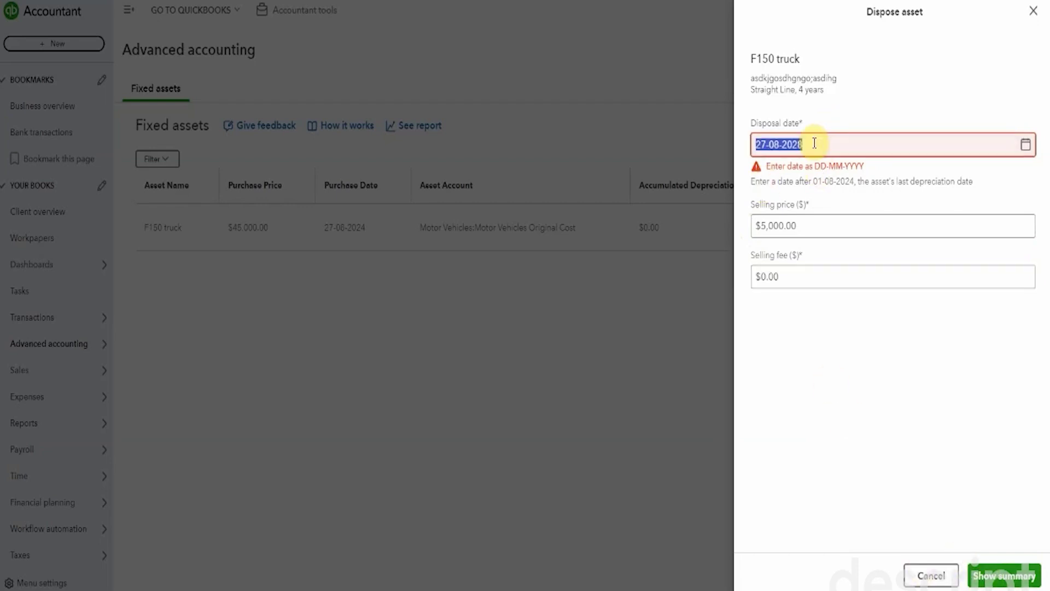
left_click(813, 137)
key("BackSpace")
type("4")
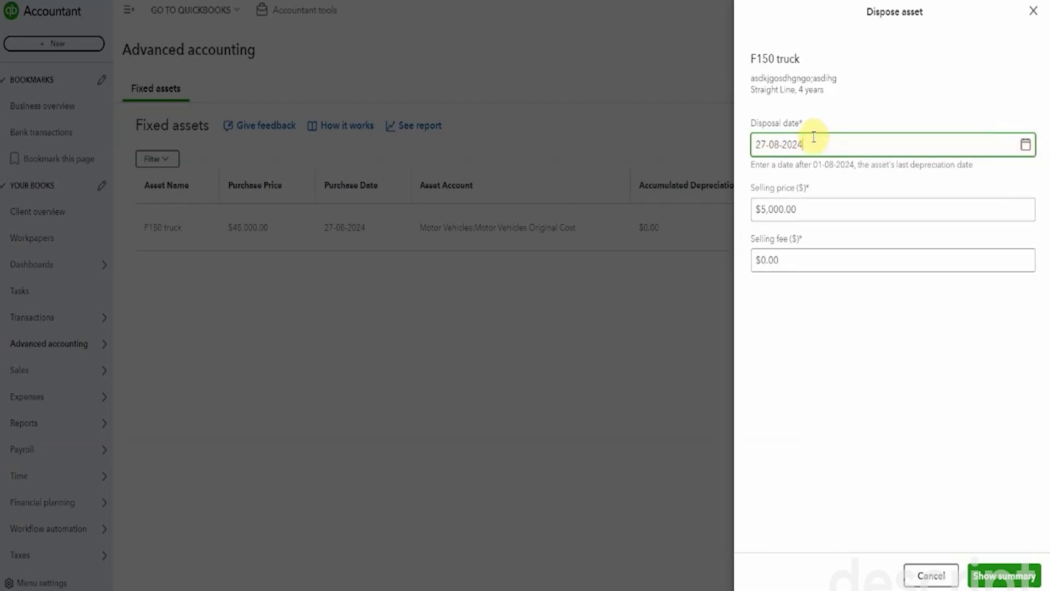
left_click(1000, 574)
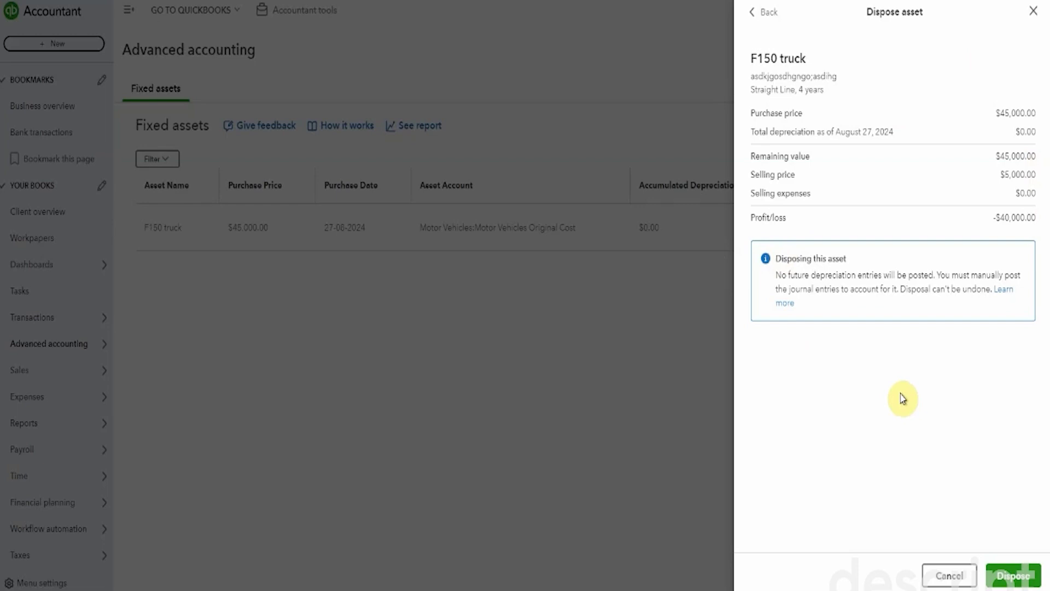
left_click(766, 13)
Step: Close the disposal form and F150 truck details panel without disposing the truck
key("Escape")
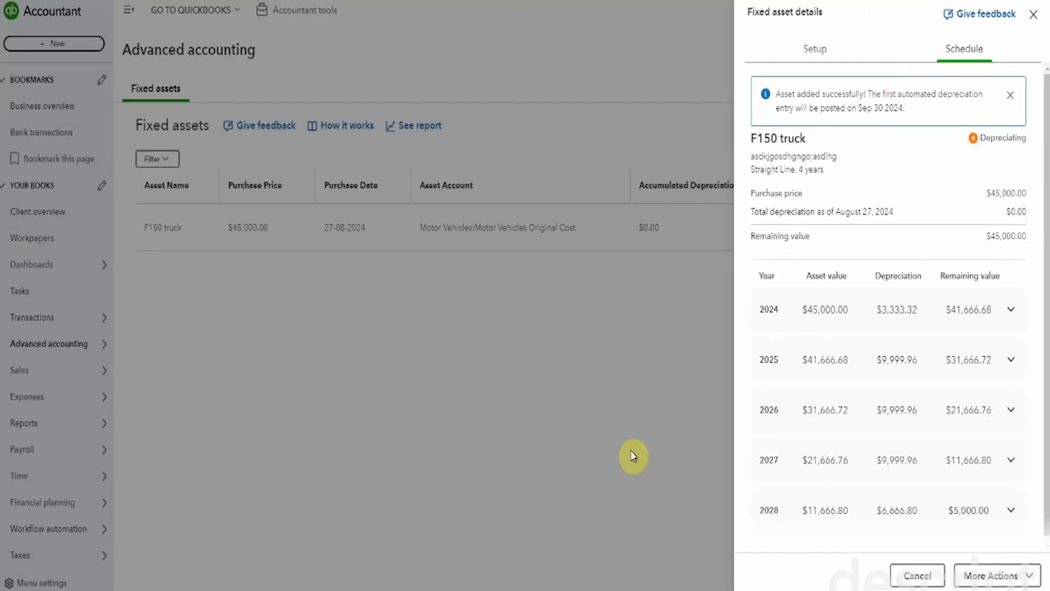
scroll(820, 481, "down", 1)
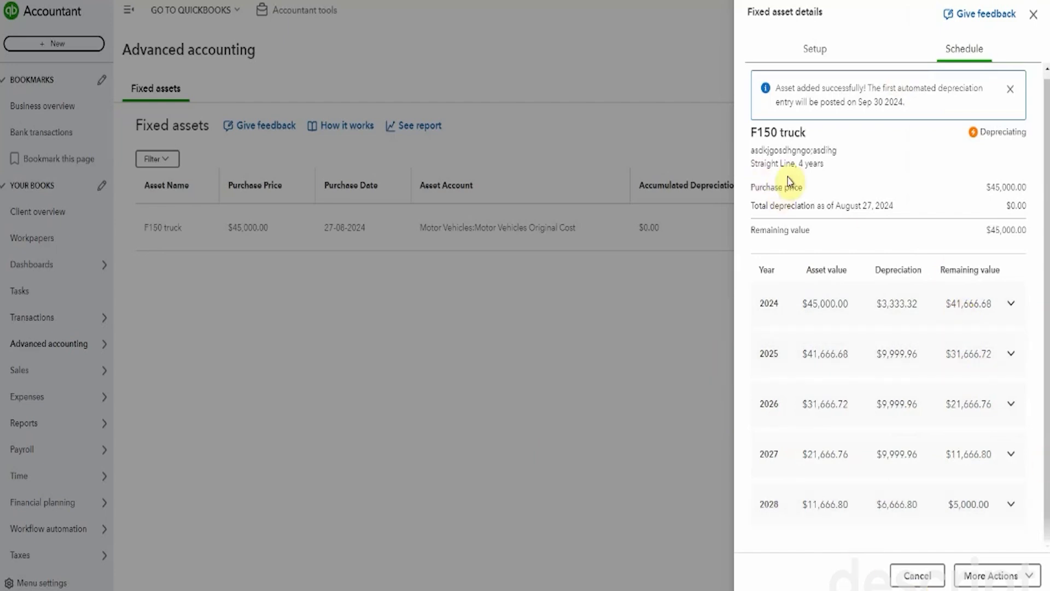
key("Escape")
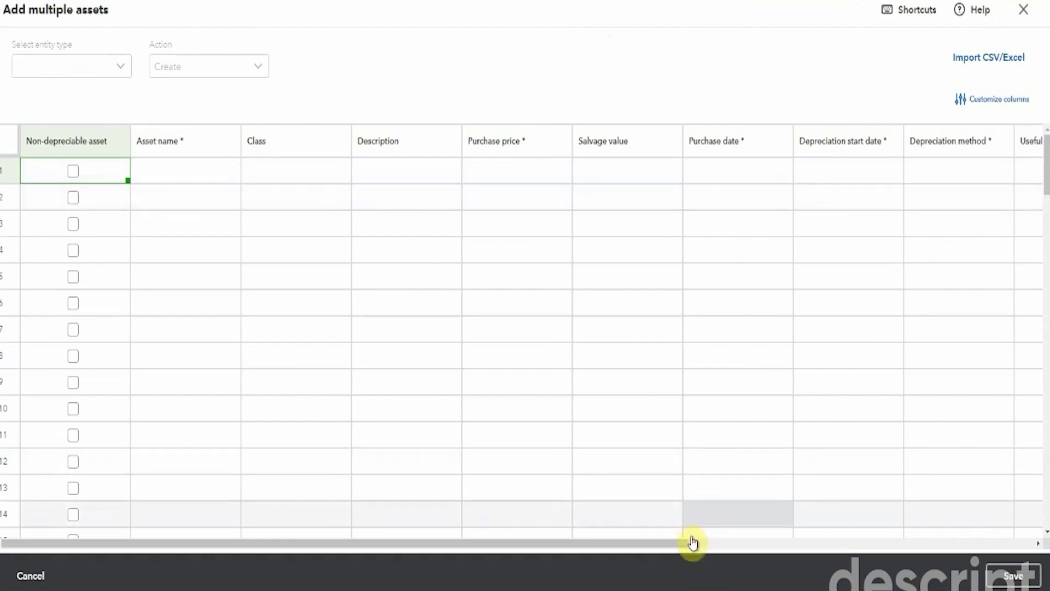
left_click(671, 540)
scroll(658, 544, "right", 8)
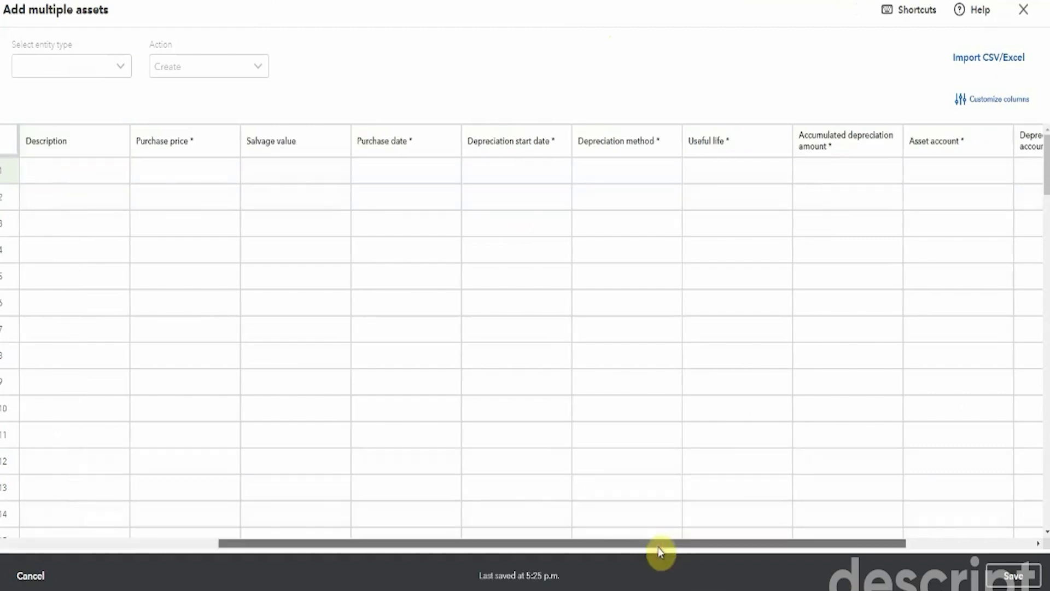
key("Home")
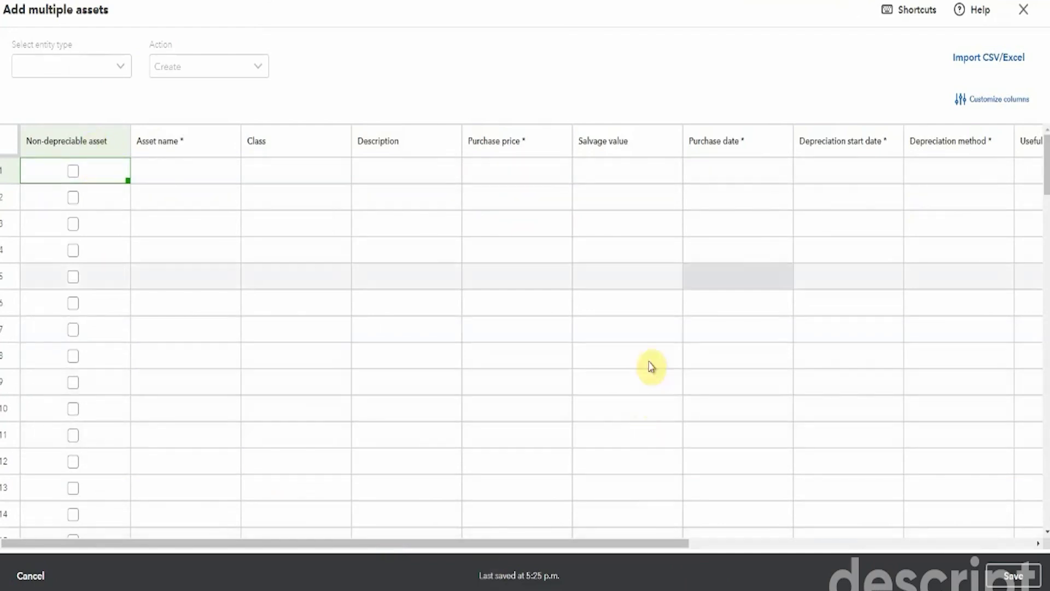
left_click(989, 57)
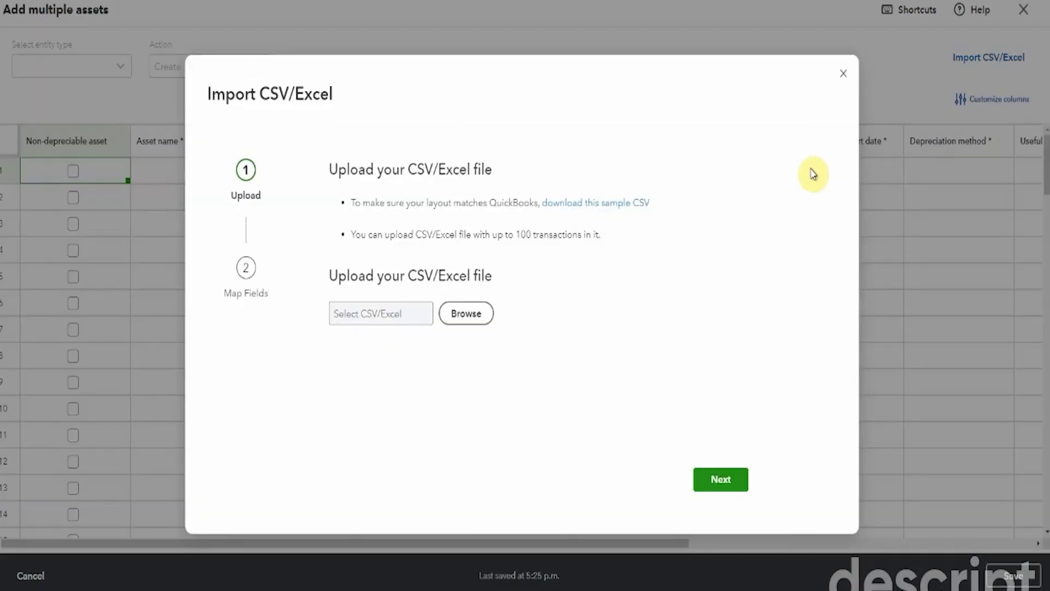